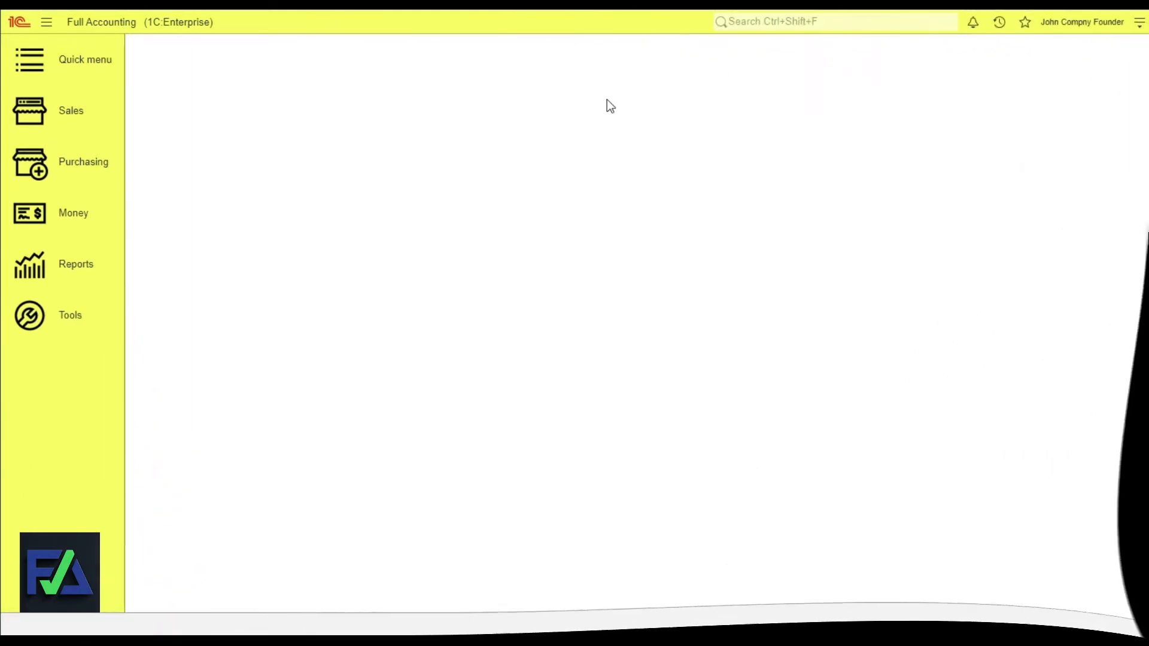
# - Open the sales receipts list and start a new sales receipt
pyautogui.click(72, 112)
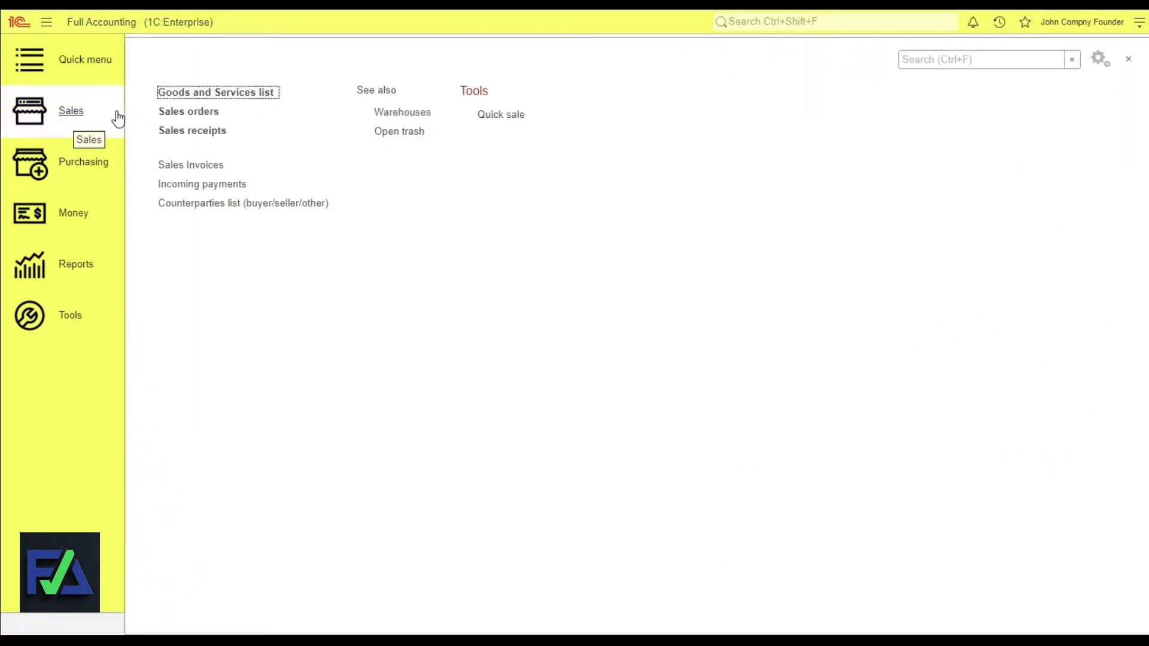
pyautogui.click(208, 132)
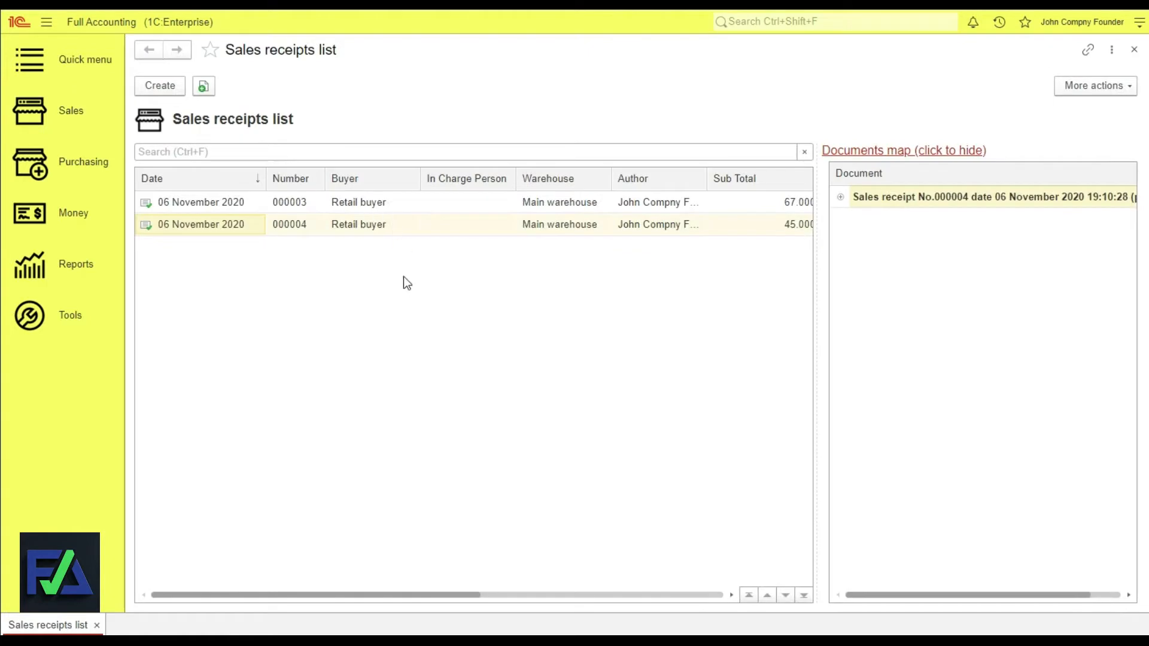
pyautogui.rightClick(403, 277)
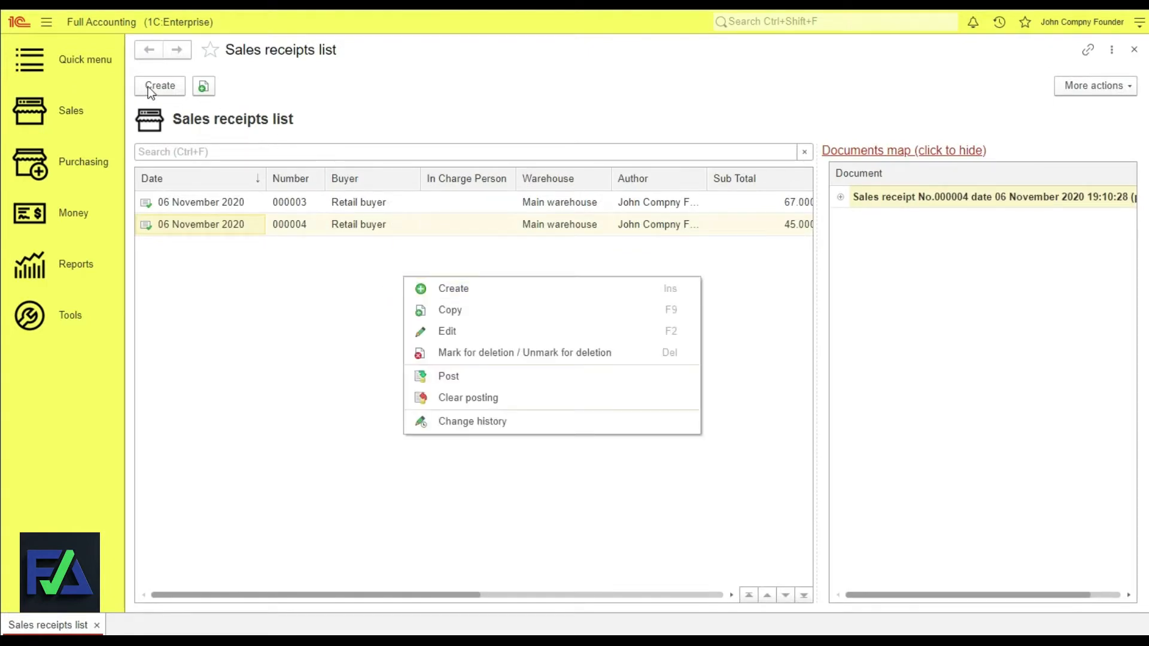
pyautogui.click(1087, 91)
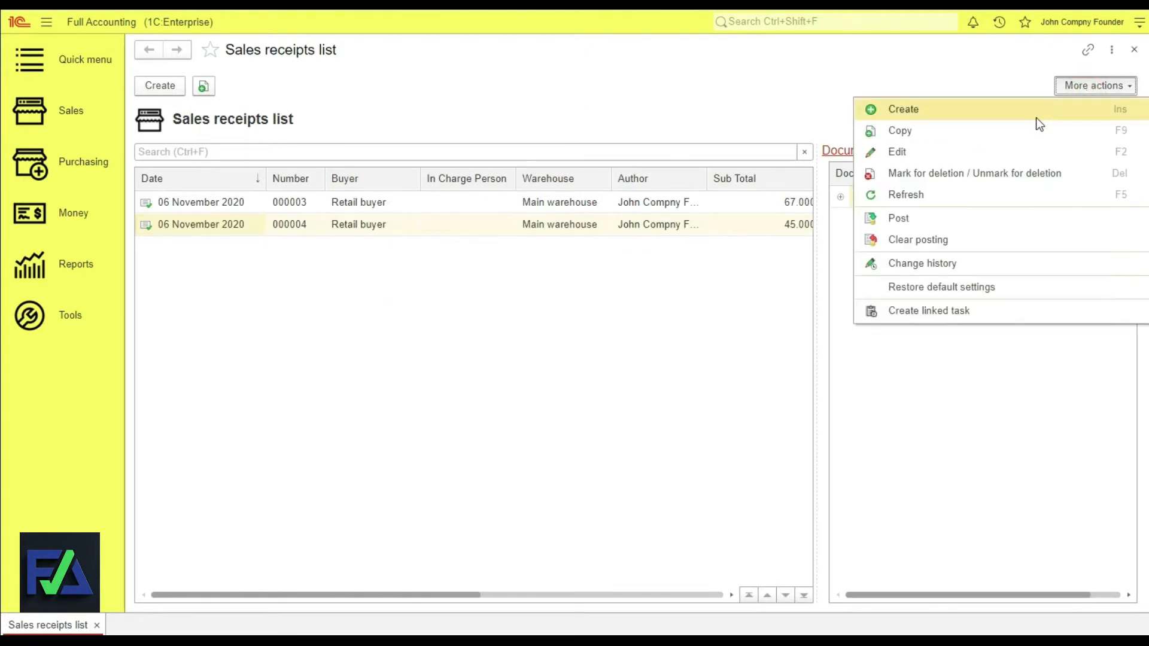
pyautogui.click(1036, 117)
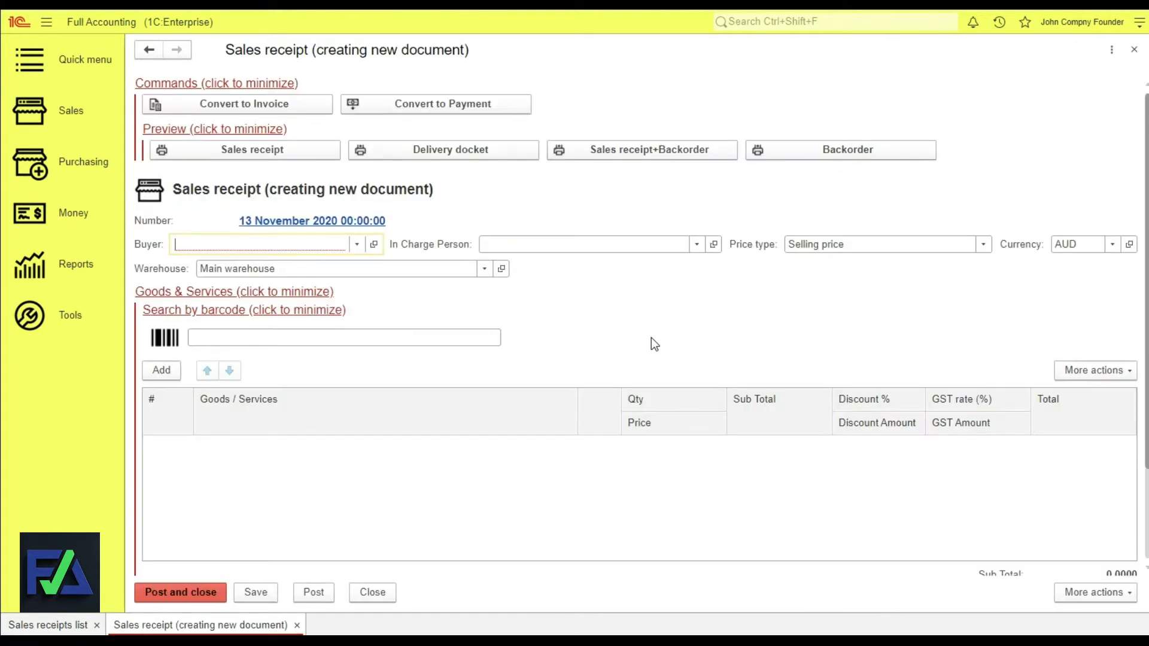
# - Set the receipt's buyer to Retail buyer and choose the company founder as the person in charge
pyautogui.click(358, 246)
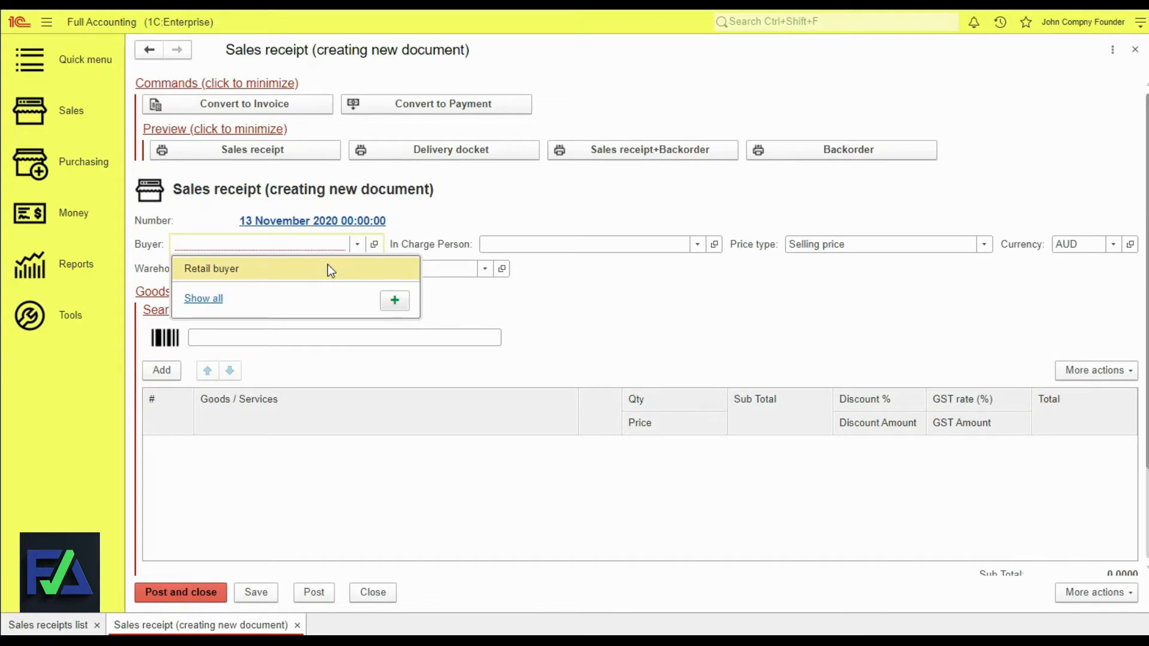
pyautogui.click(327, 267)
pyautogui.click(698, 245)
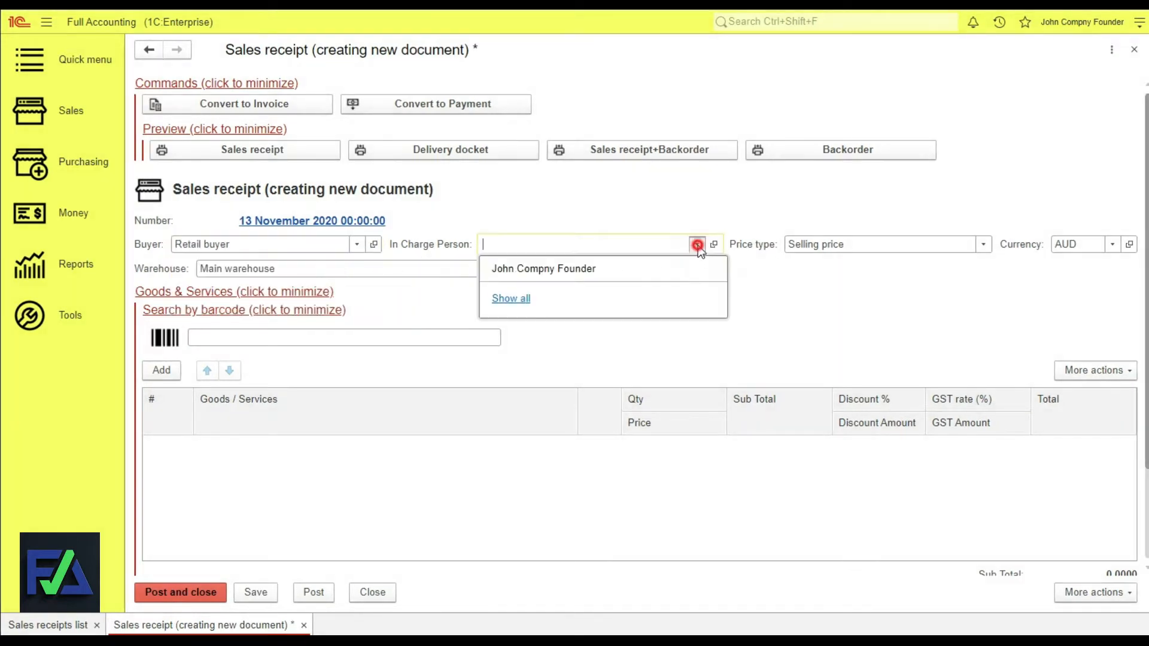
pyautogui.click(649, 269)
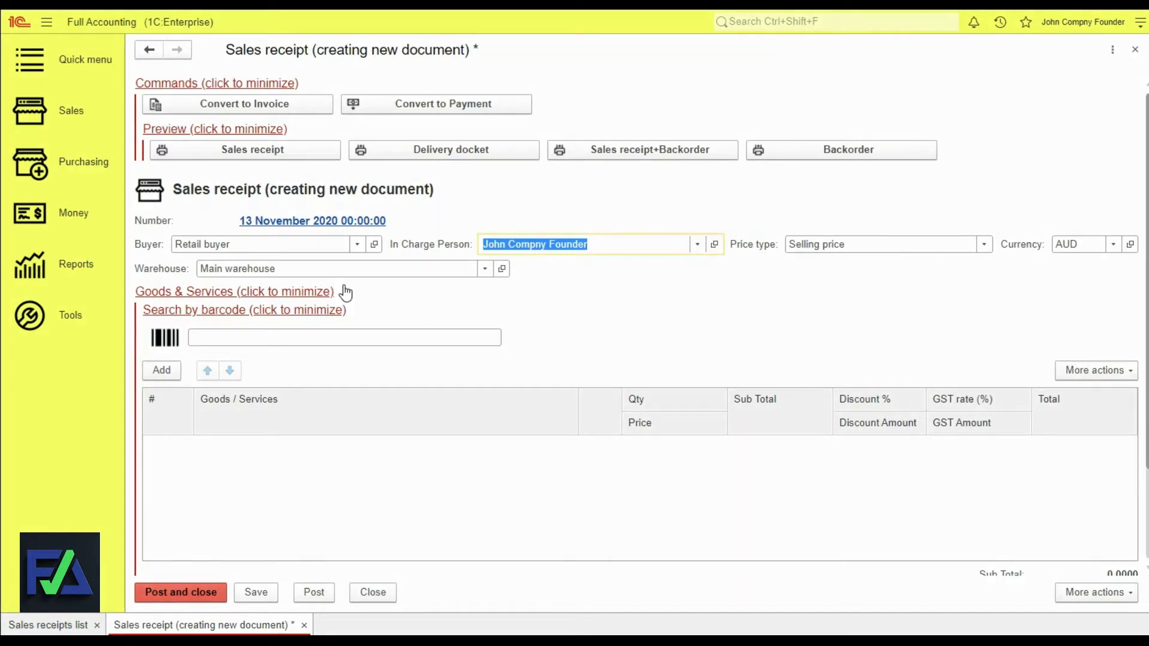
# - Collapse the barcode search section and add Water TM 'MyDrink' to the goods with a quantity of 3
pyautogui.click(335, 310)
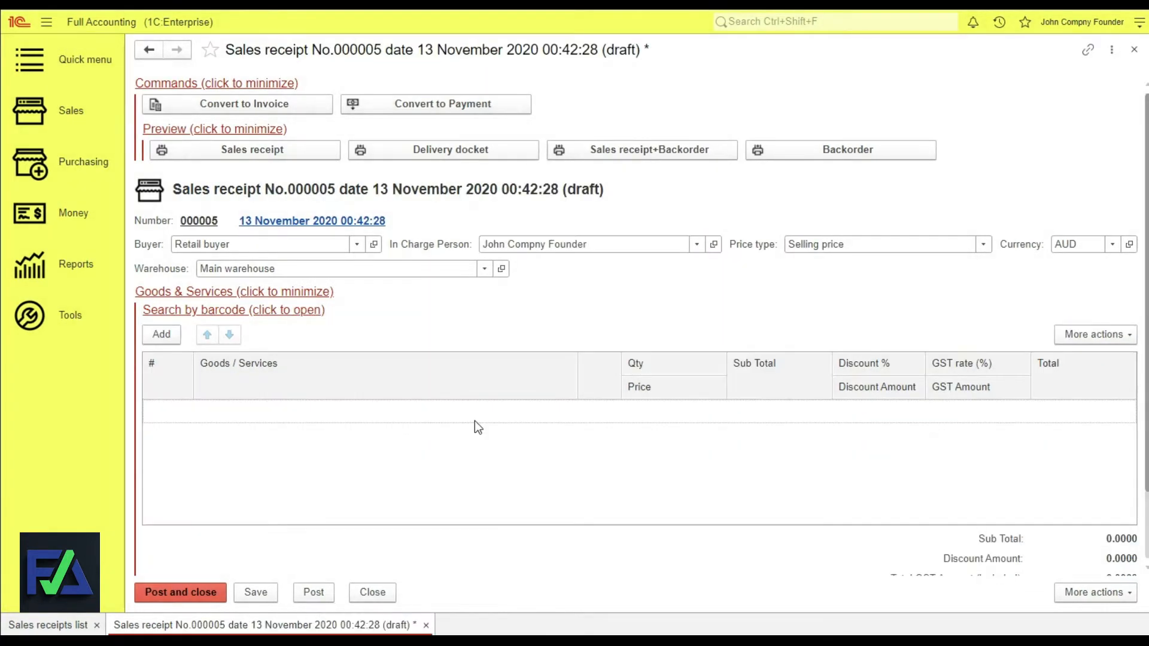
pyautogui.click(161, 335)
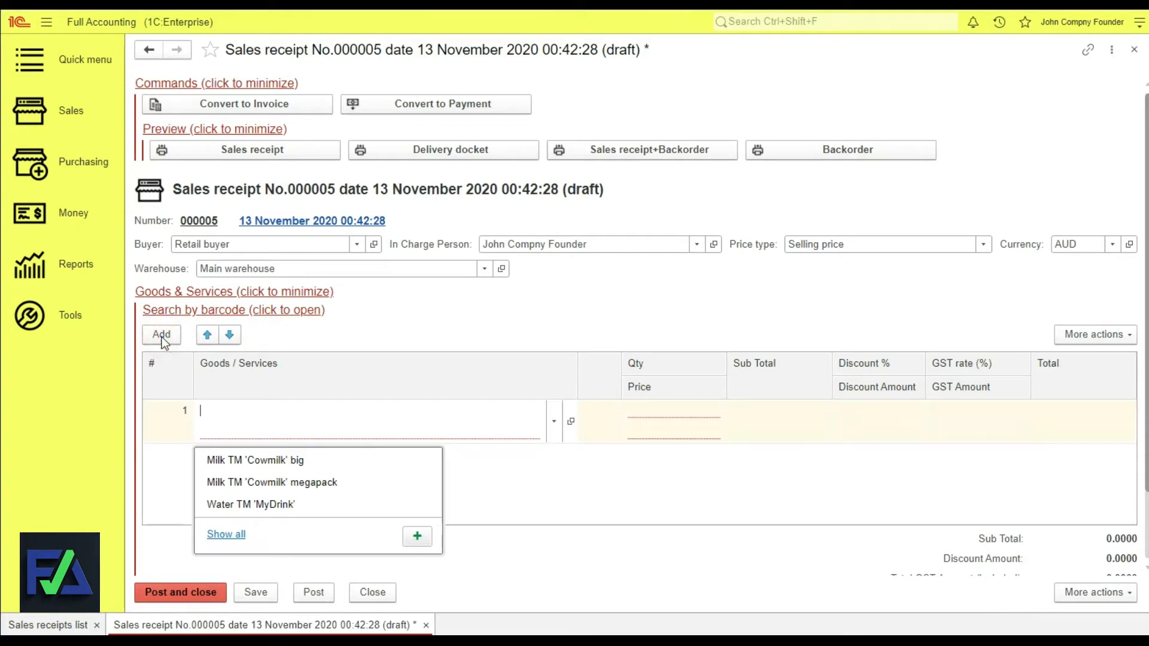
pyautogui.click(297, 505)
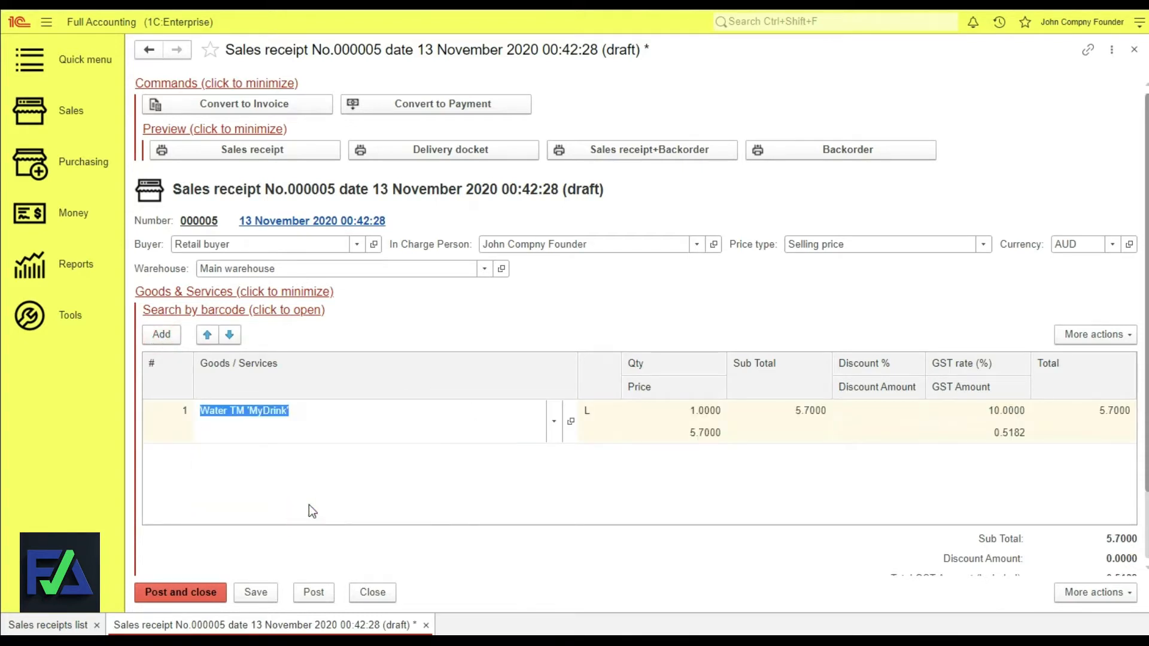
pyautogui.click(668, 411)
pyautogui.write('3')
pyautogui.press('Tab')
pyautogui.press('Tab')
pyautogui.press('Tab')
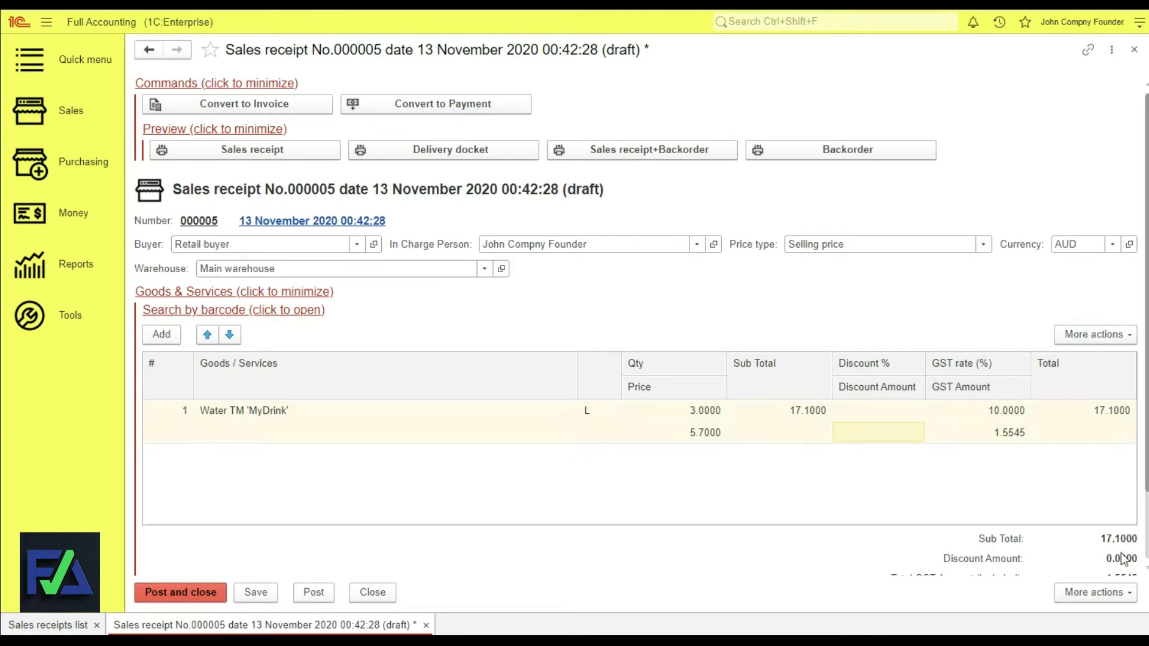
# - Give the Water TM 'MyDrink' line a 15% discount
pyautogui.scroll(-1, 1129, 524)
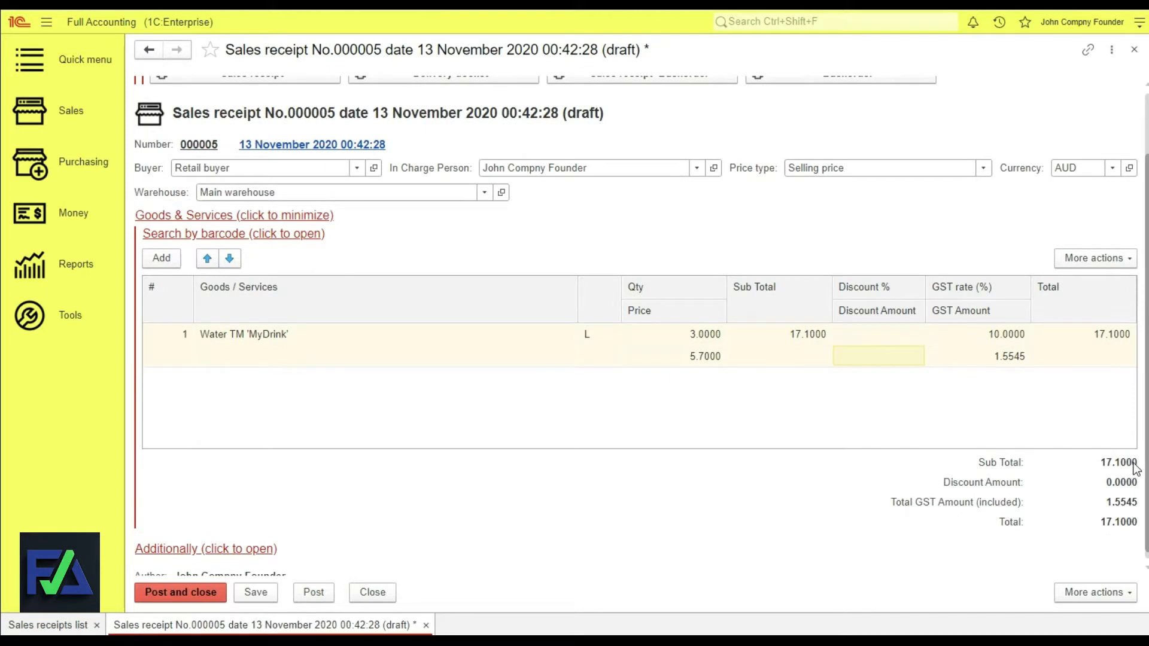
pyautogui.click(887, 337)
pyautogui.write('15')
pyautogui.press('Return')
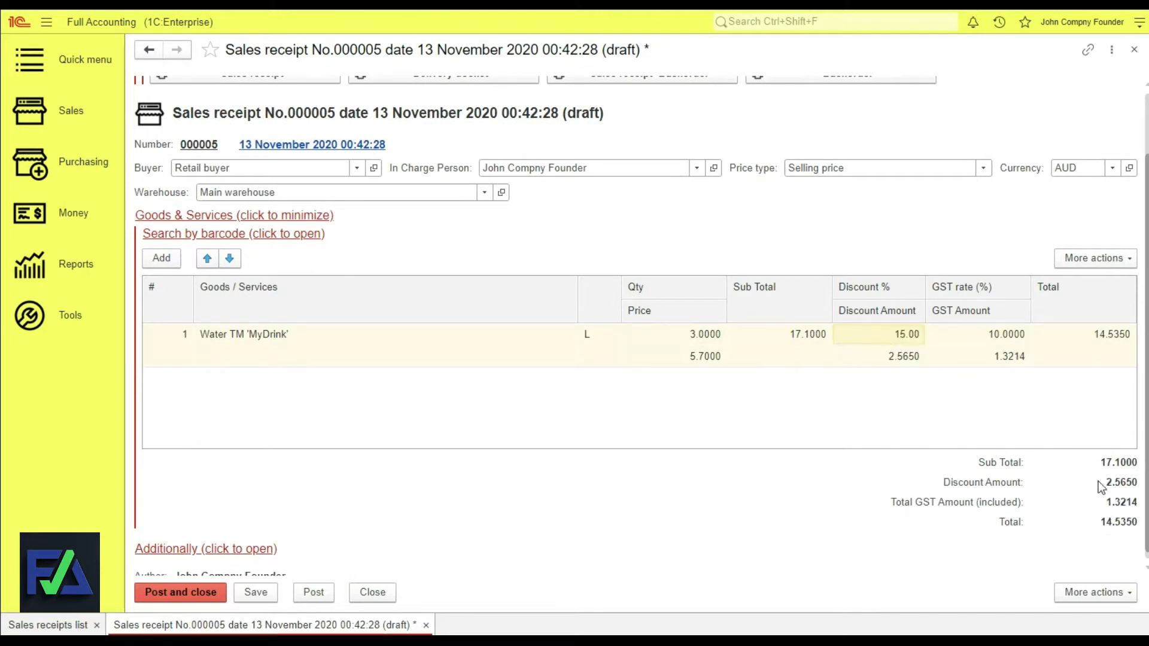
# - Save the sales receipt as a draft and post it
pyautogui.scroll(1, 538, 437)
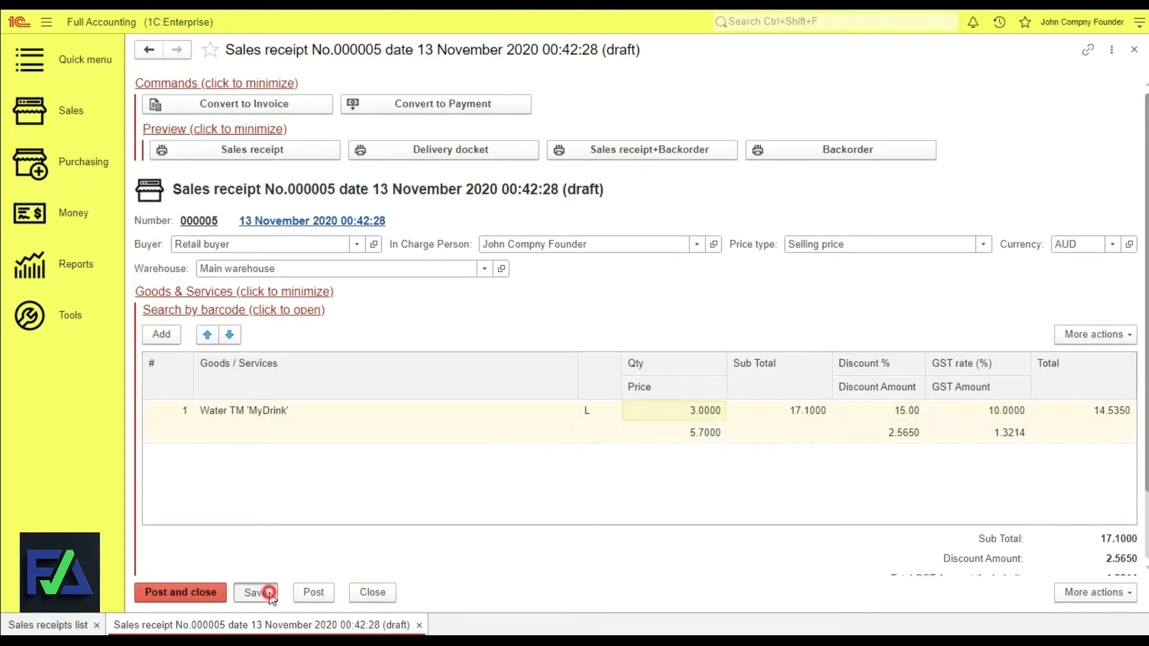
pyautogui.click(268, 592)
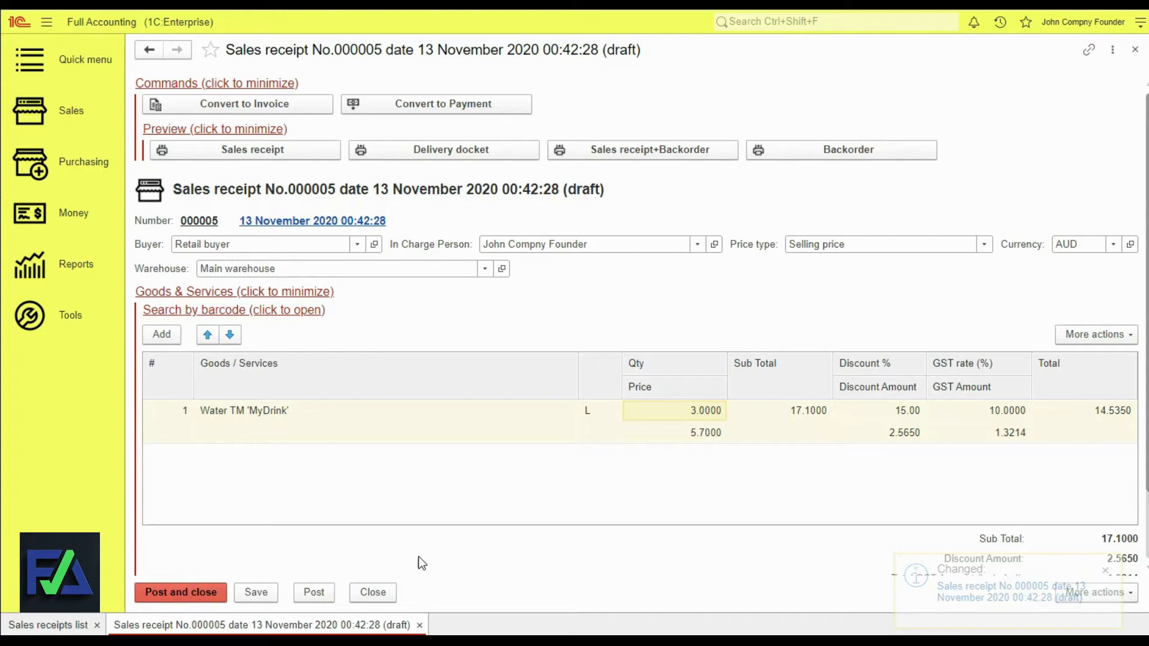
pyautogui.click(314, 592)
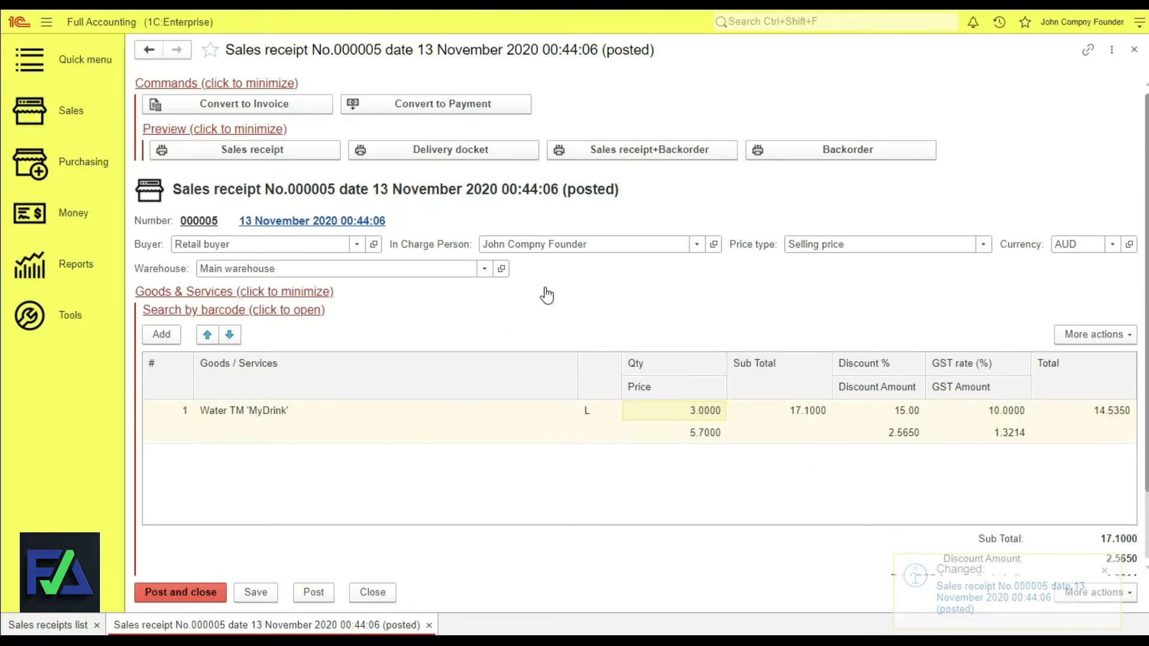
# - Convert the posted sales receipt to an incoming cash payment and post the payment
pyautogui.click(375, 102)
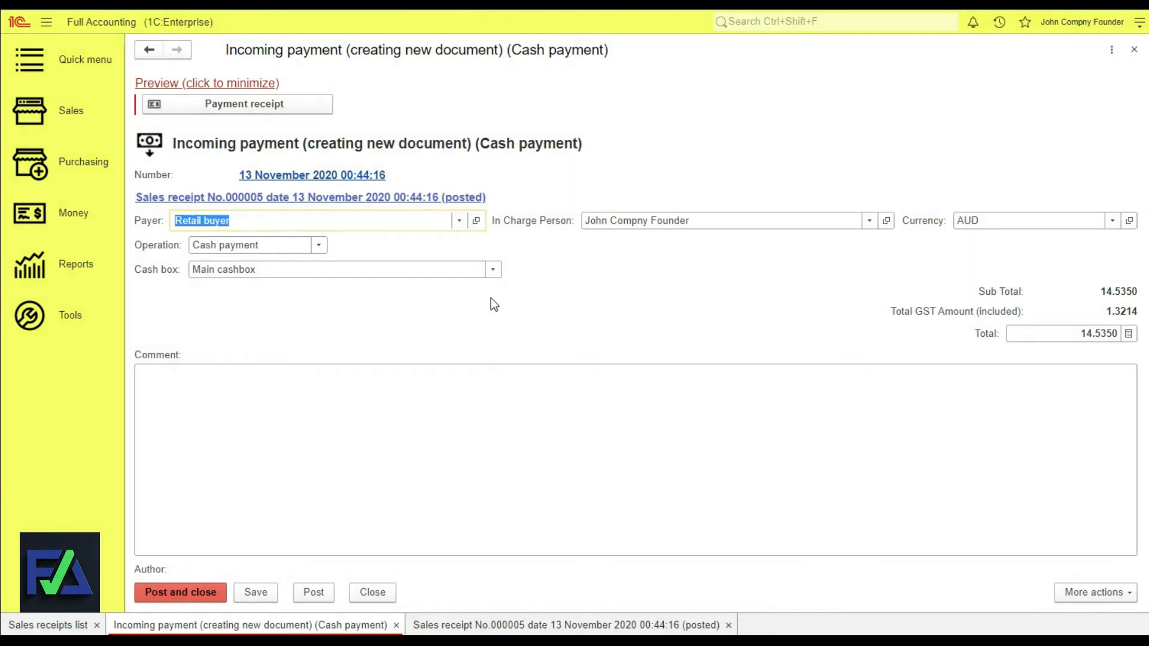
pyautogui.click(308, 593)
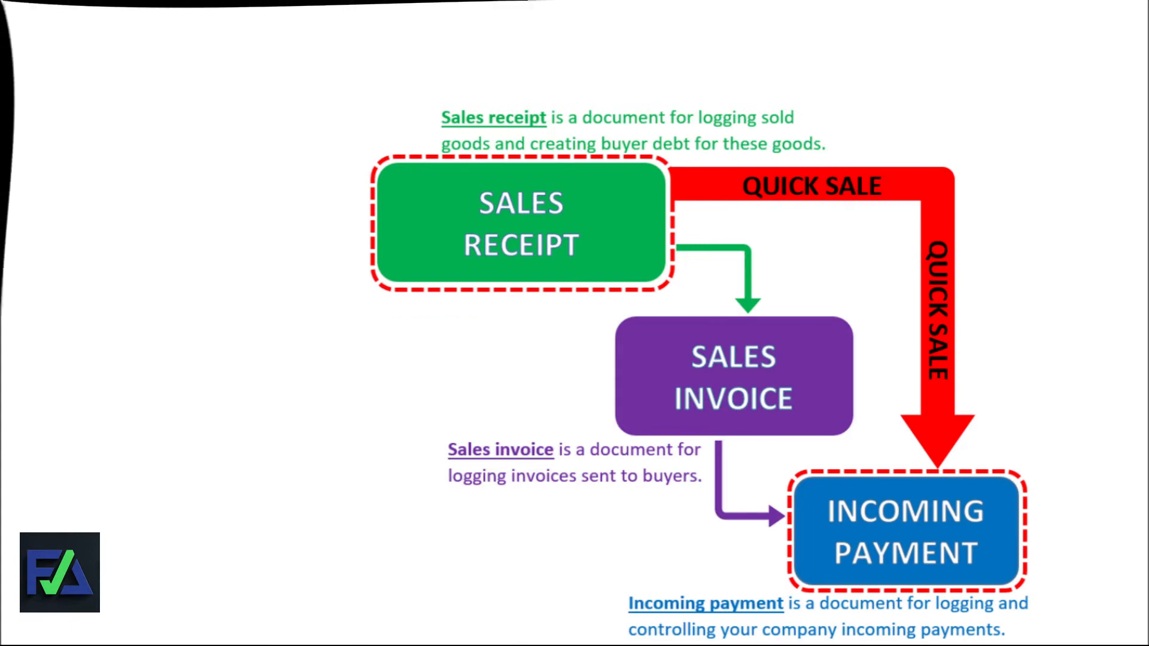
# - In the new sales receipt, set the buyer to Retail buyer and the person in charge to the company founder
pyautogui.click(357, 244)
pyautogui.click(332, 268)
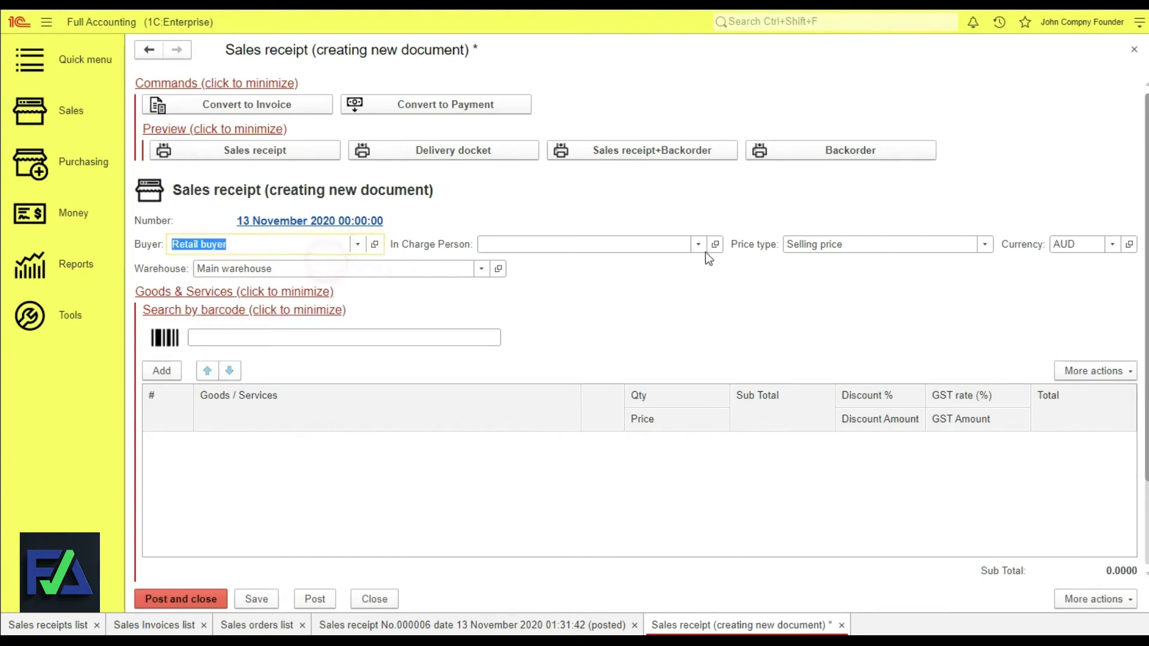
pyautogui.click(699, 245)
pyautogui.click(647, 268)
# - Add Water TM 'MyDrink' to the receipt's goods with a quantity of 2
pyautogui.doubleClick(348, 441)
pyautogui.write('m')
pyautogui.press('BackSpace')
pyautogui.press('Down')
pyautogui.press('Return')
pyautogui.write('2')
pyautogui.press('Return')
pyautogui.press('Return')
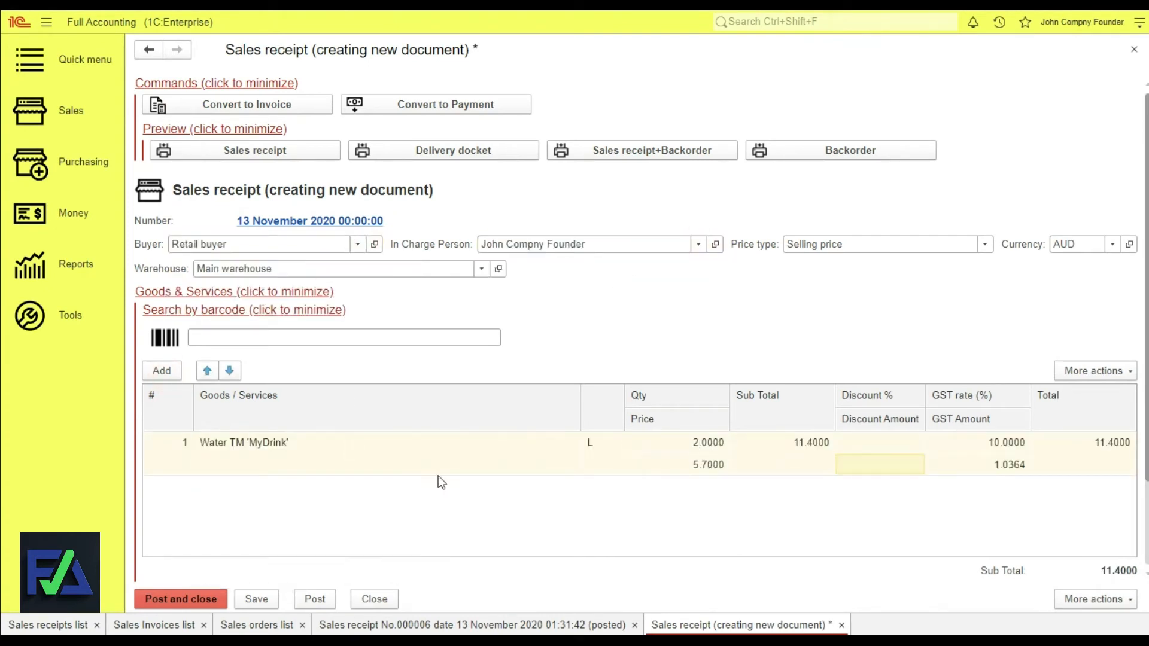
# - Post the sales receipt and convert it to a sales invoice
pyautogui.click(310, 599)
pyautogui.click(306, 106)
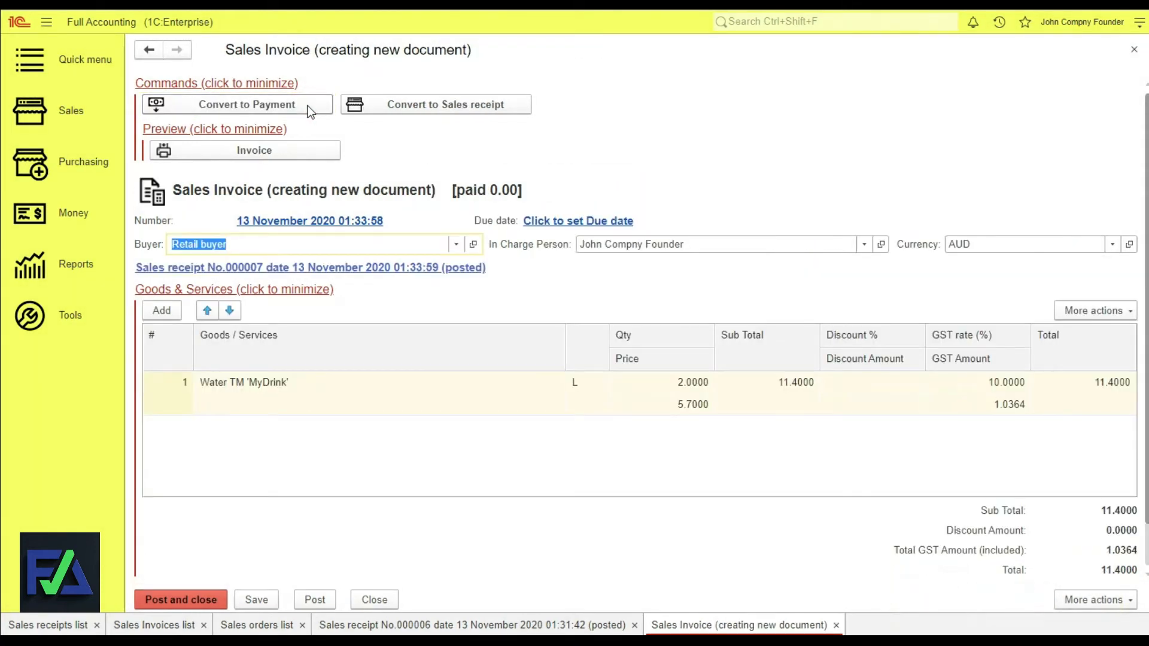
# - Set the sales invoice's due date to 15 November 2020 and post the invoice
pyautogui.click(557, 221)
pyautogui.click(656, 316)
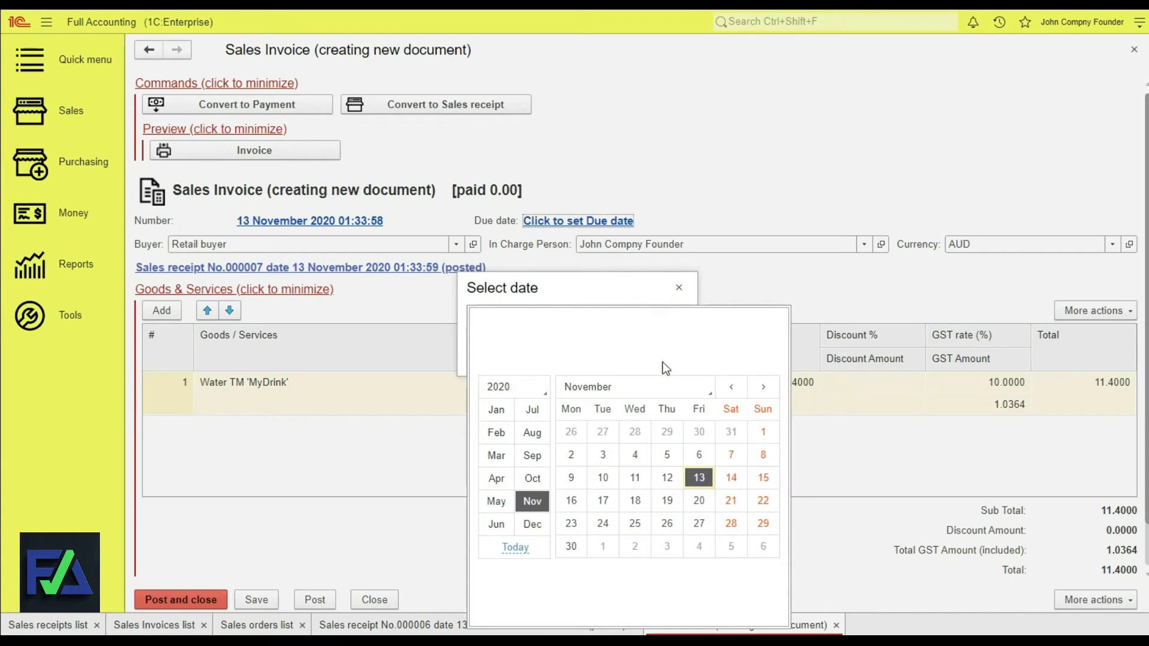
pyautogui.click(764, 478)
pyautogui.click(600, 363)
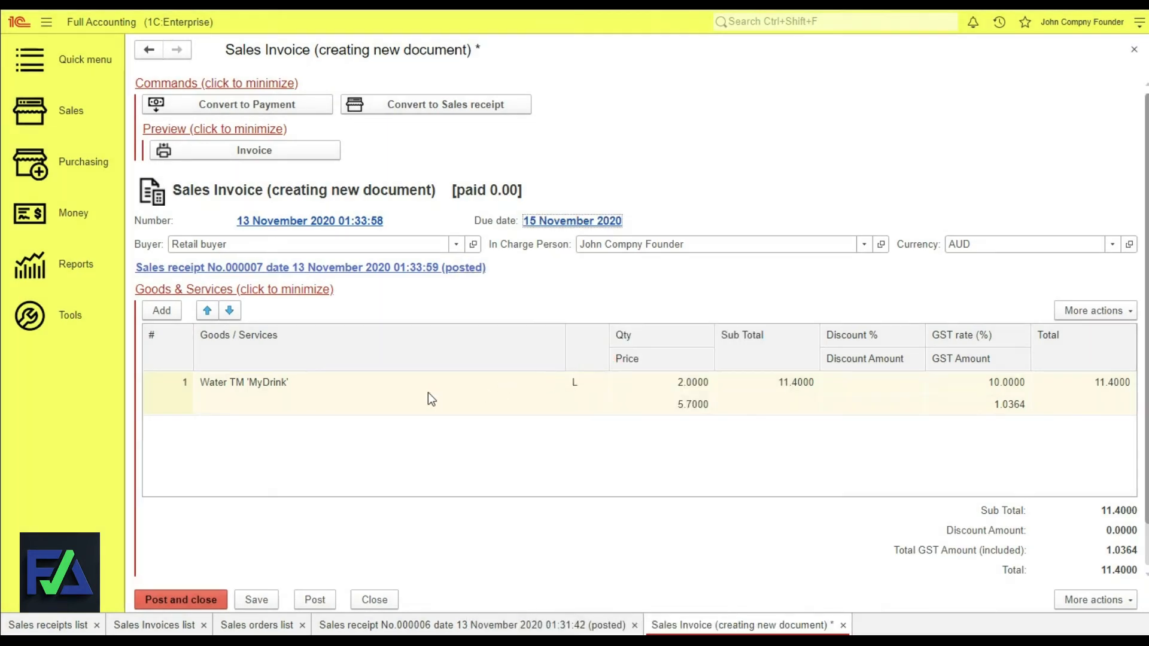
pyautogui.click(315, 600)
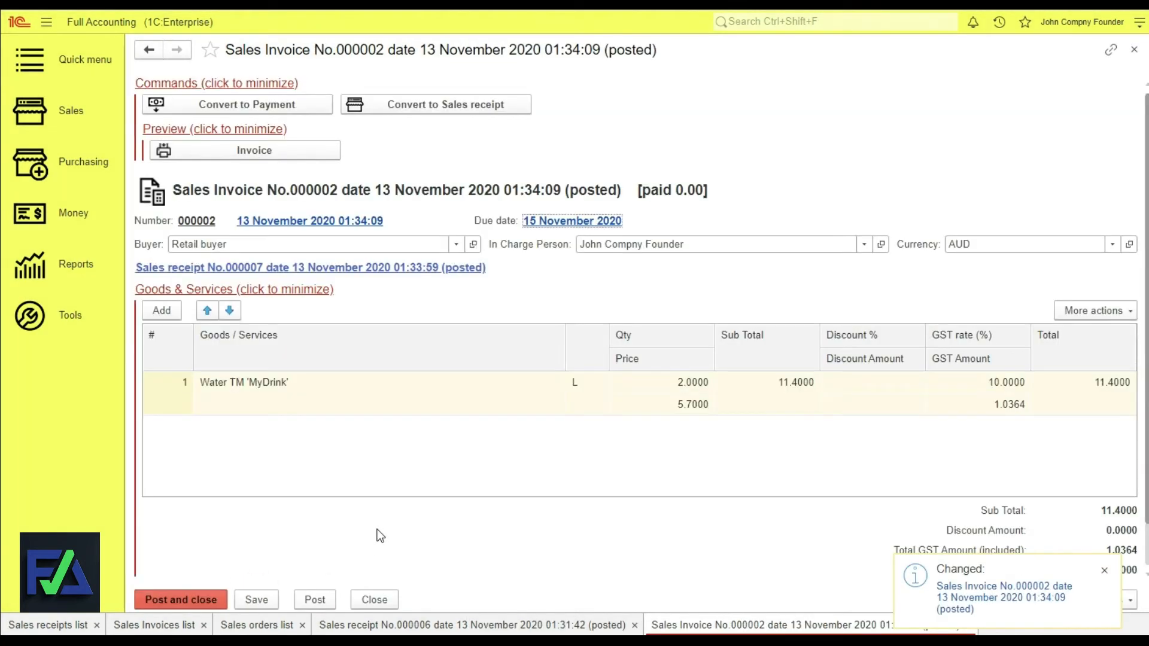
# - Convert the sales invoice to an incoming cash payment, then save and post the payment
pyautogui.click(307, 110)
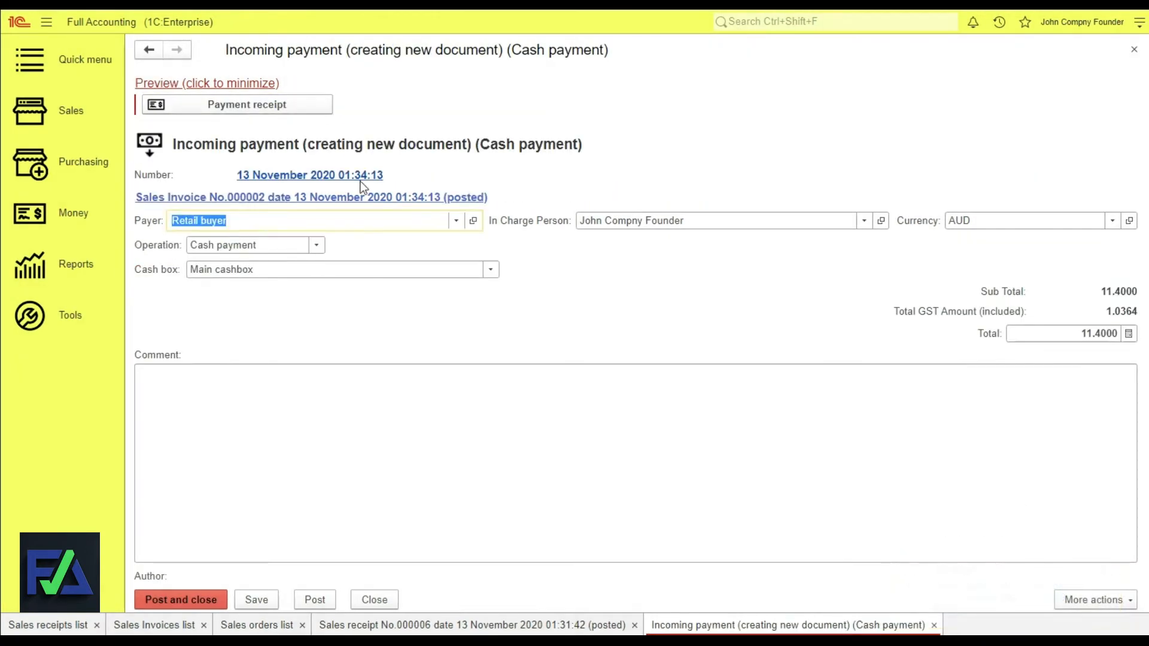
pyautogui.click(247, 600)
pyautogui.click(315, 600)
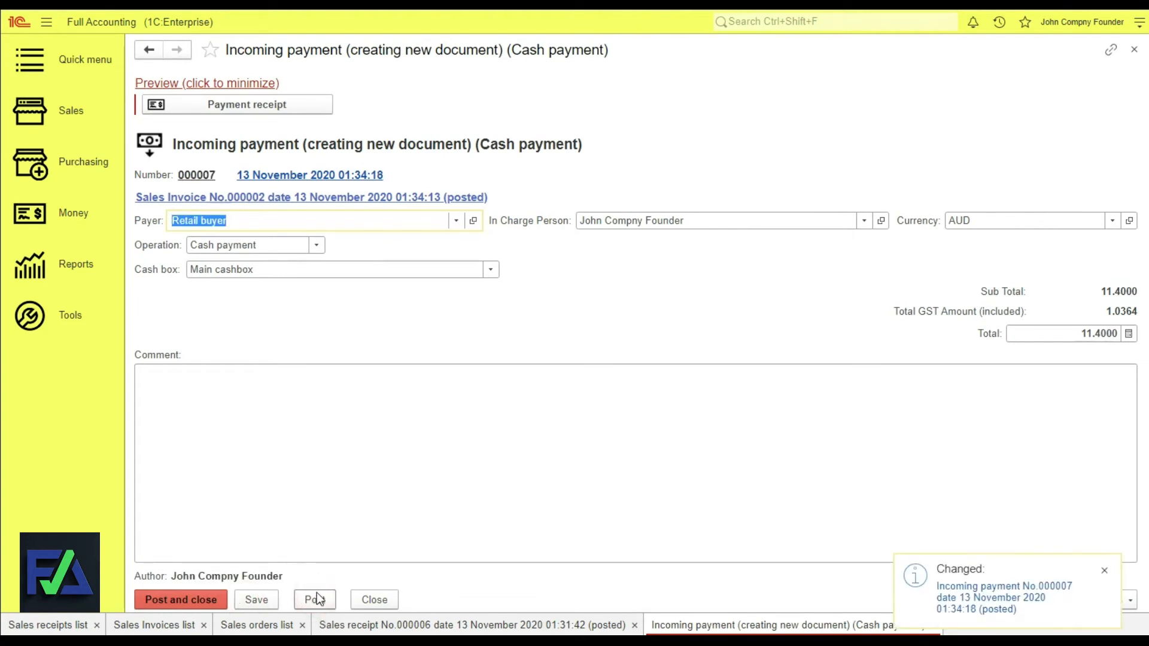